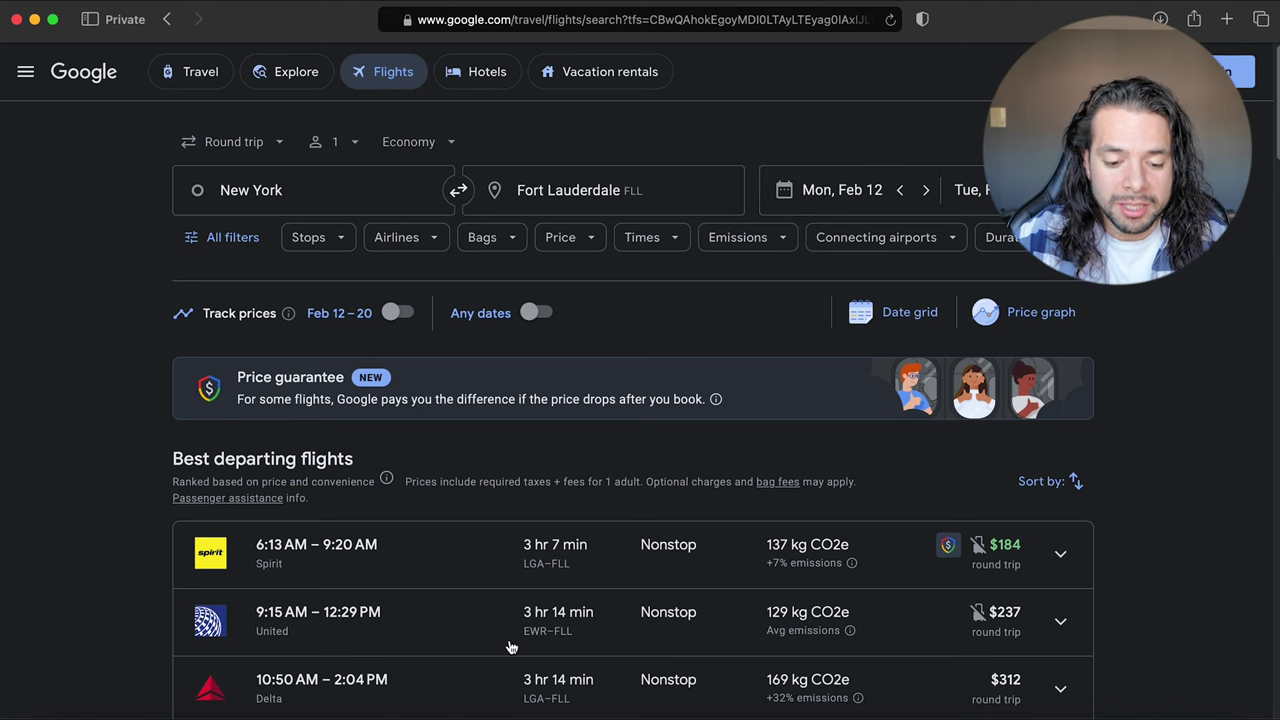
# Check the price guarantee on the $184 Spirit nonstop to Fort Lauderdale.
pyautogui.scroll(-3, 511, 647)
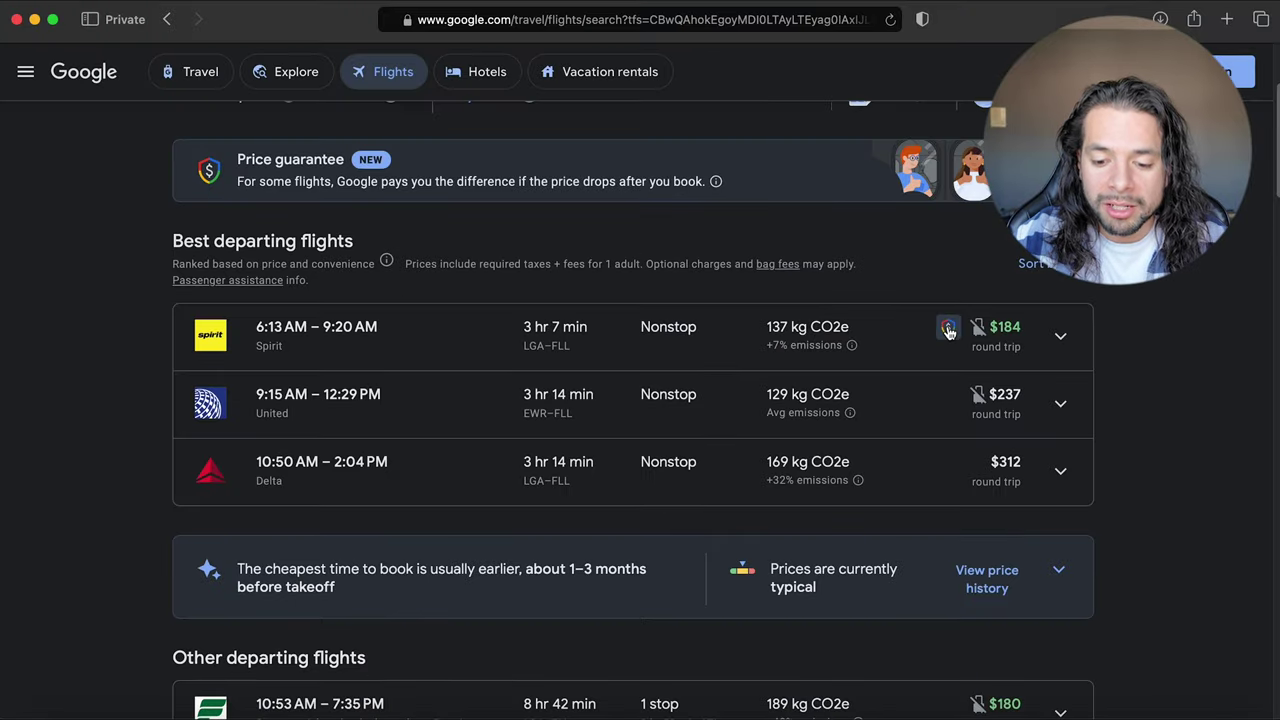
pyautogui.click(948, 330)
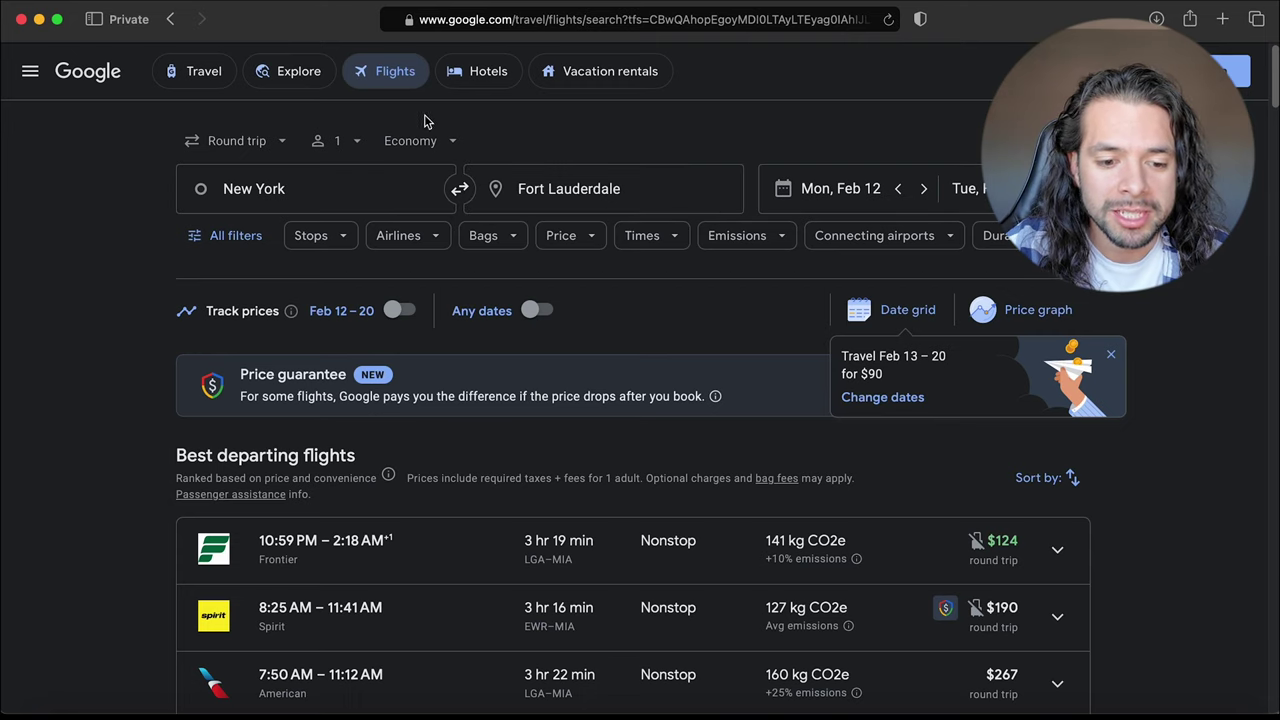
# Switch from the Fort Lauderdale results to the Explore destinations map.
pyautogui.click(288, 74)
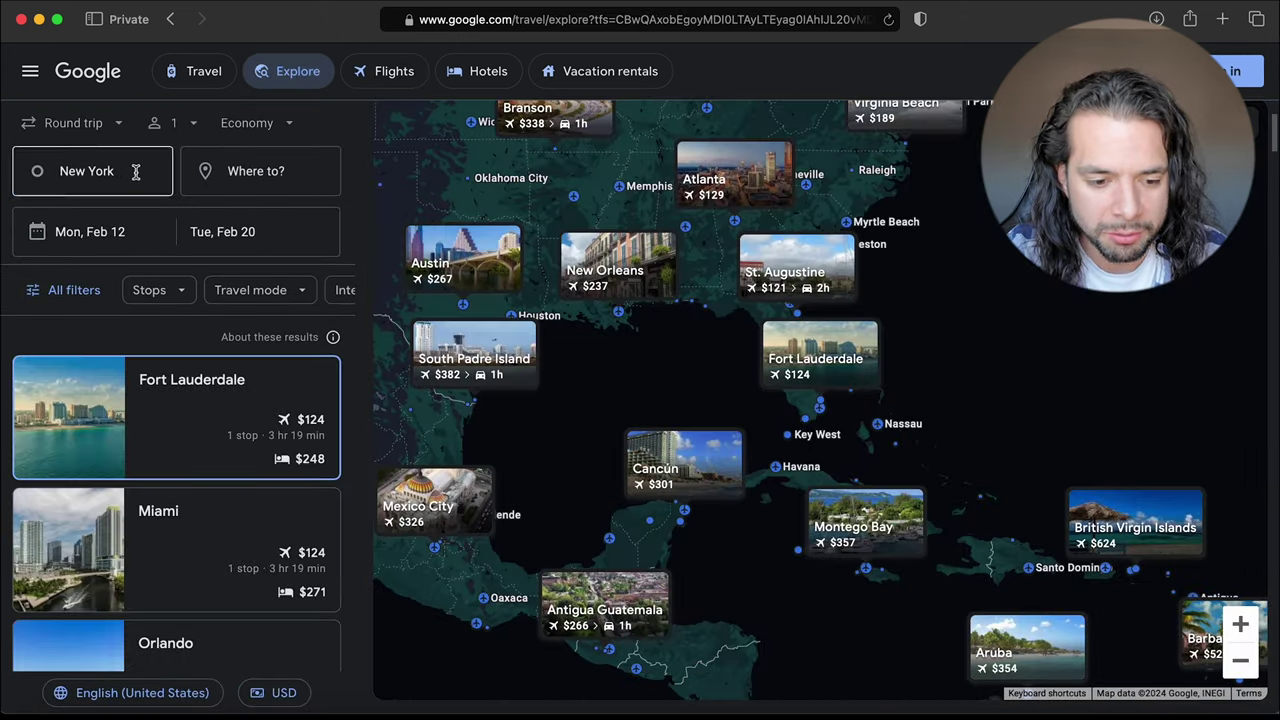
# Keep New York as the departure city in Explore.
pyautogui.click(131, 169)
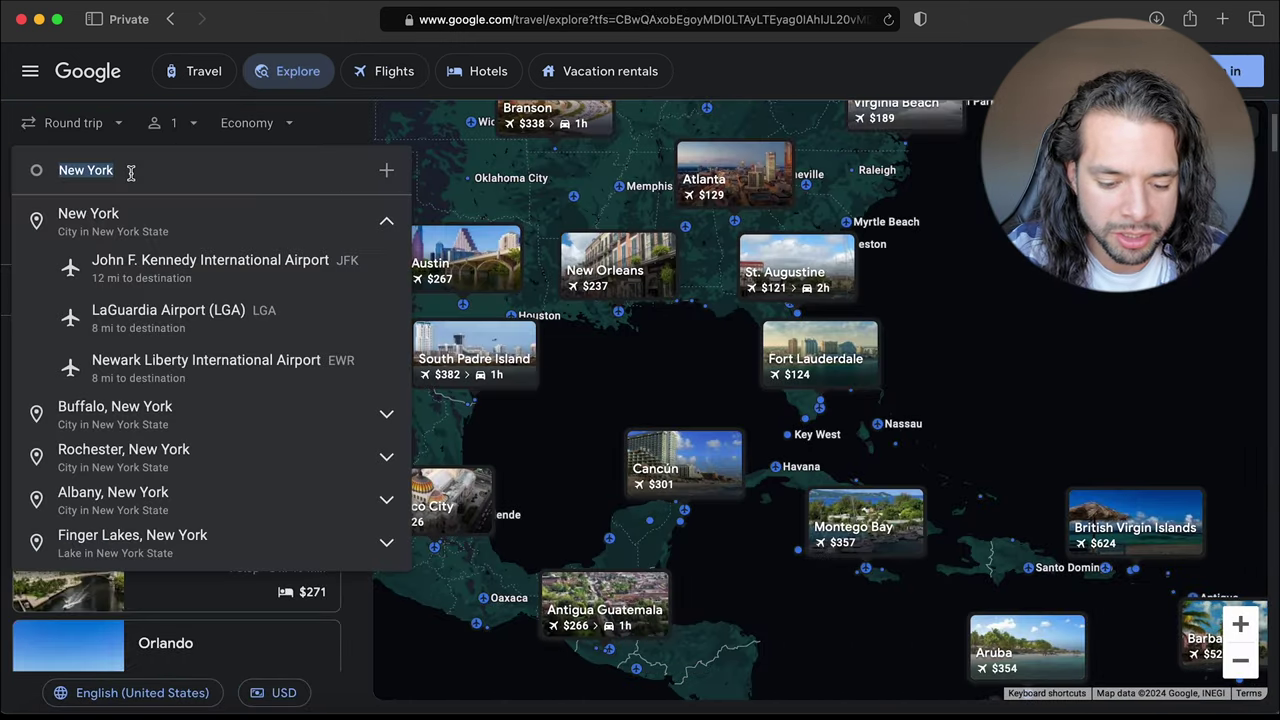
pyautogui.click(131, 169)
pyautogui.press('Escape')
pyautogui.click(117, 211)
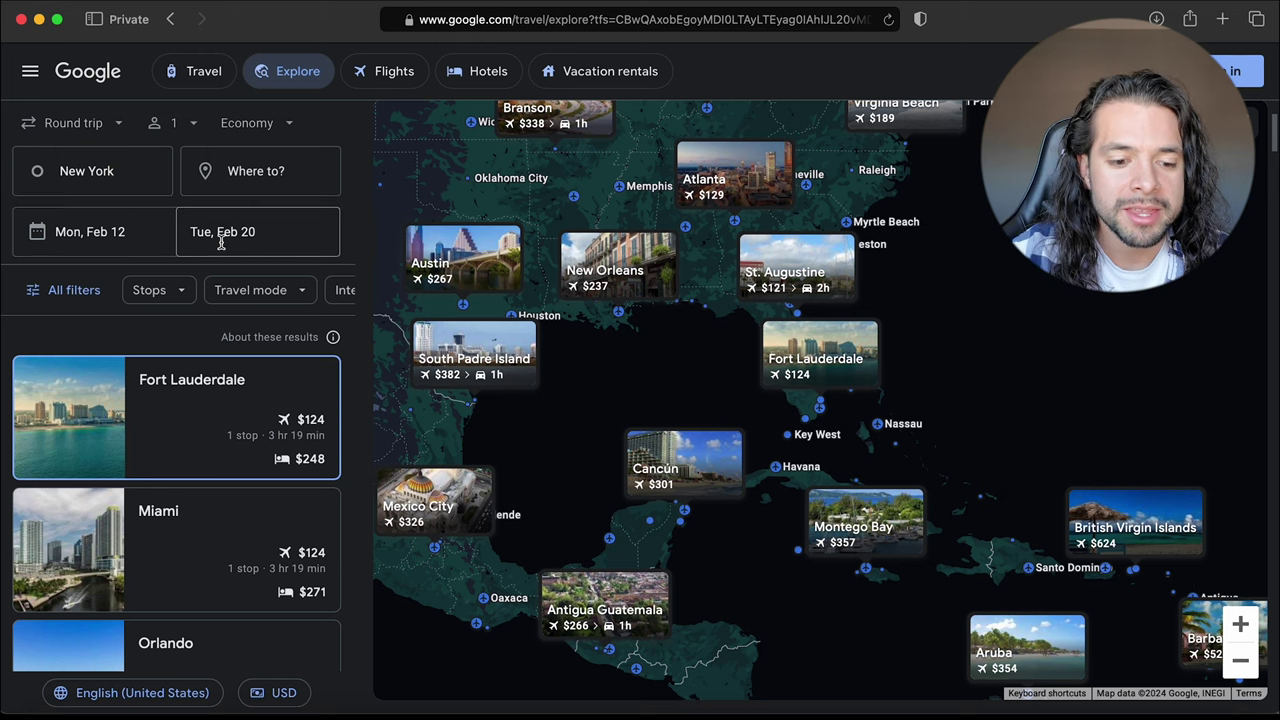
# Set flexible weekend trips within 6 months and pan the map to see more destinations.
pyautogui.click(129, 227)
pyautogui.click(187, 190)
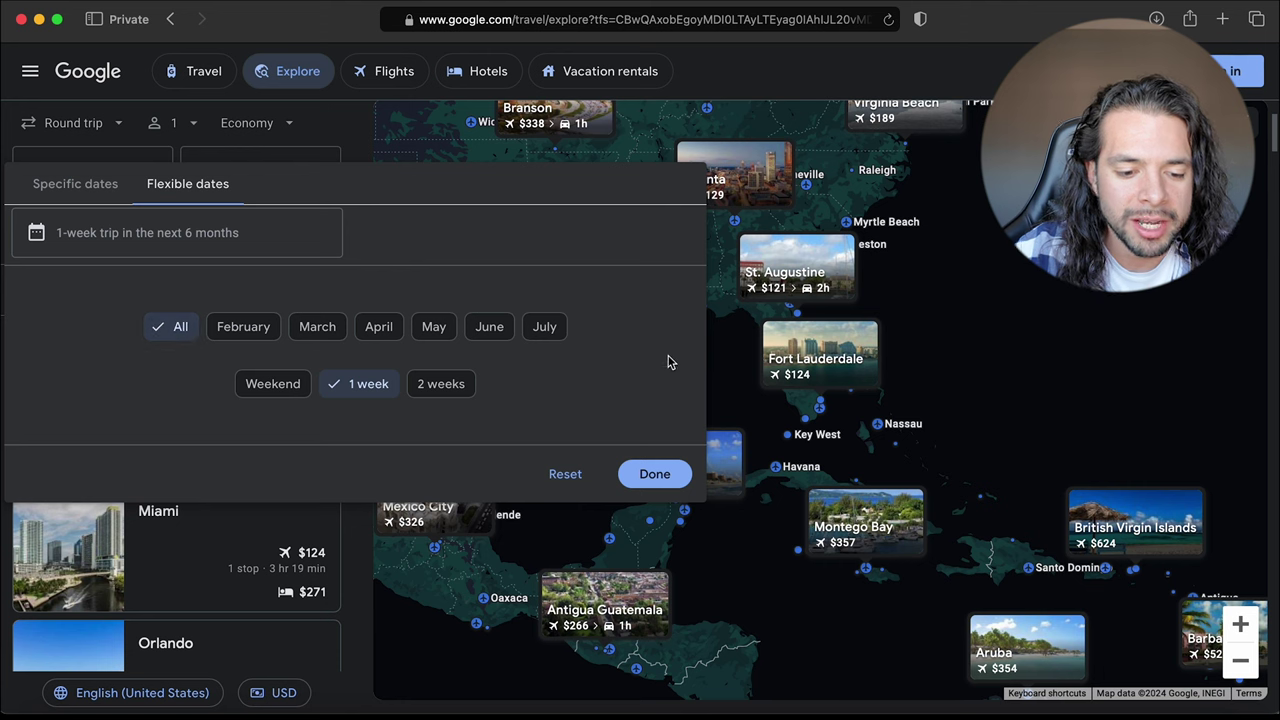
pyautogui.click(273, 384)
pyautogui.click(654, 474)
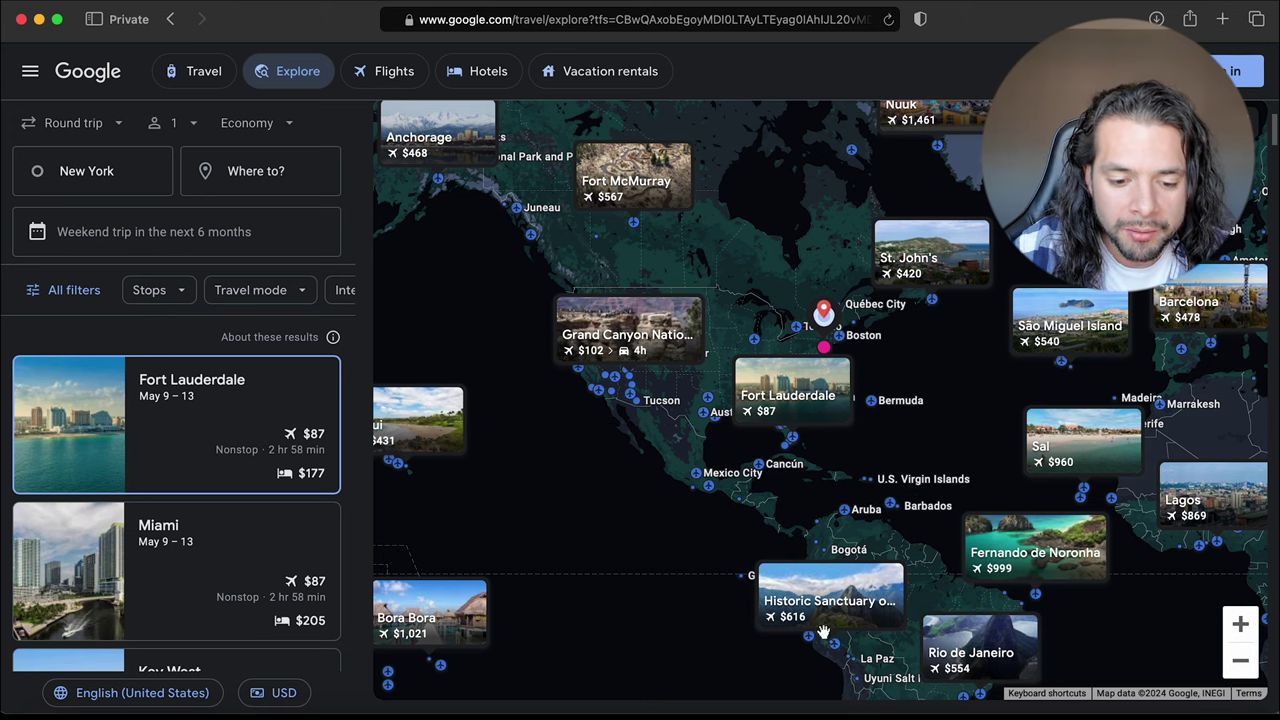
pyautogui.moveTo(620, 510); pyautogui.dragTo(658, 512)
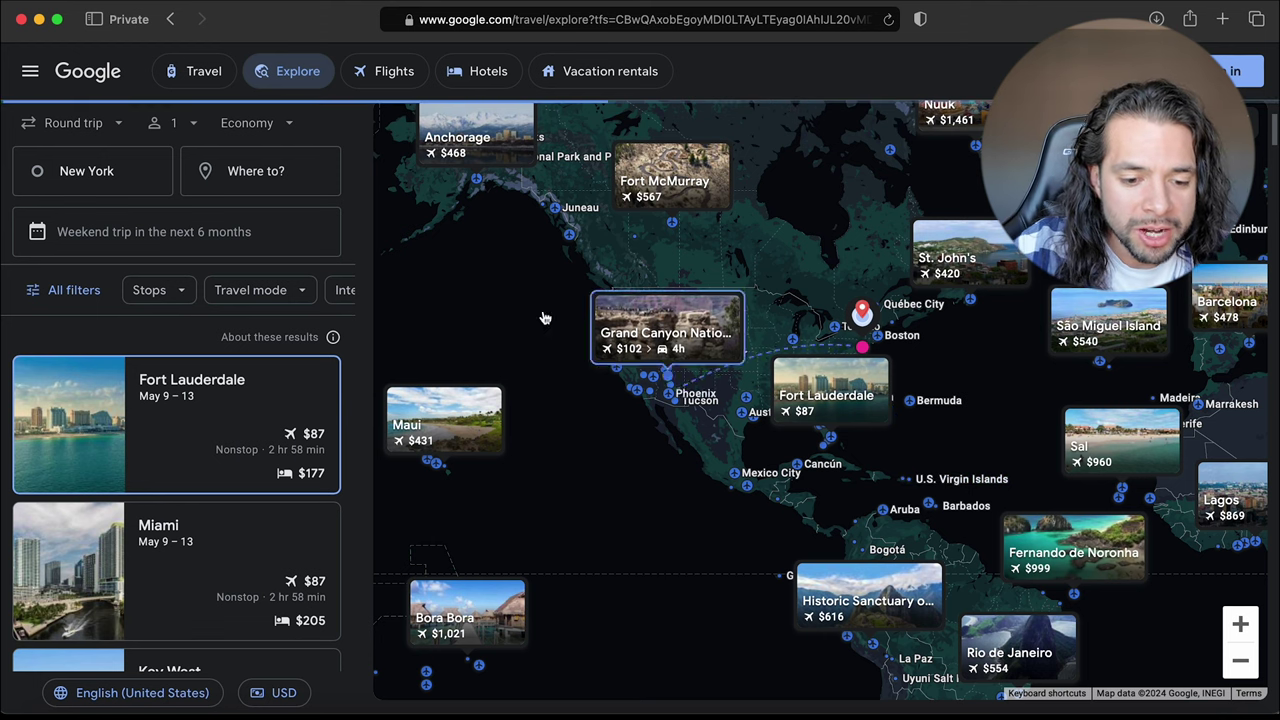
pyautogui.click(339, 290)
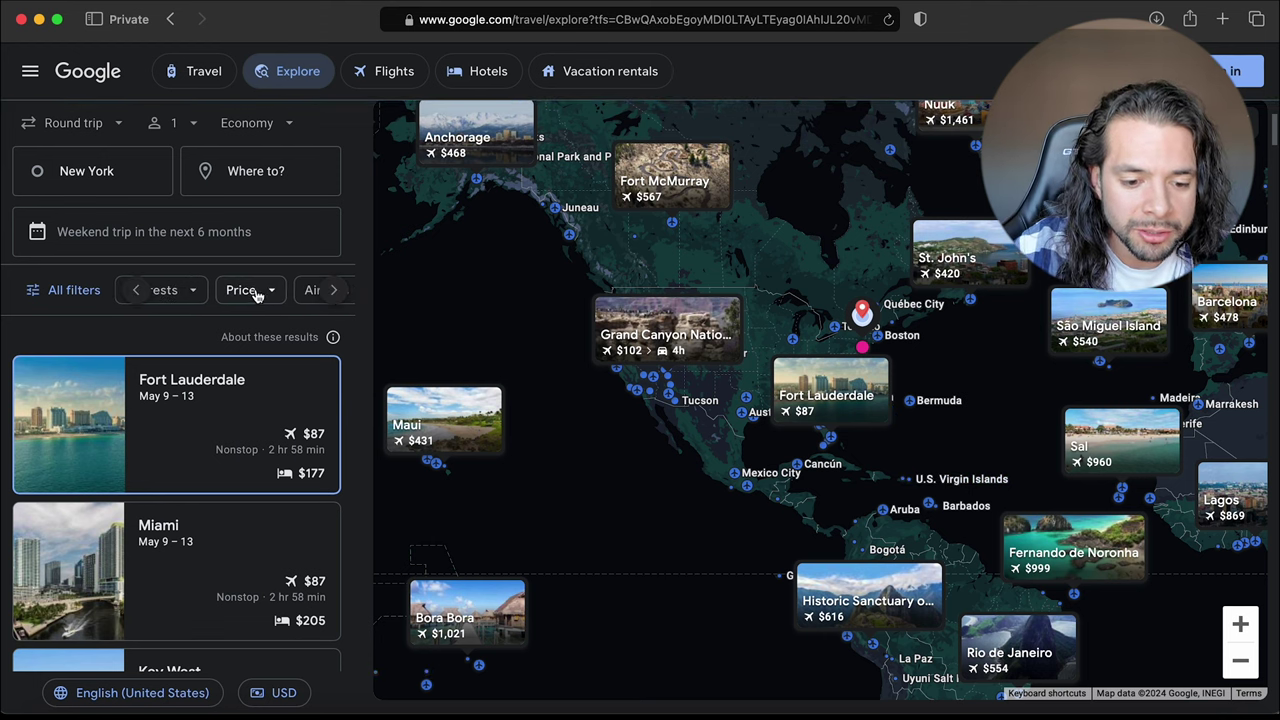
# Cap Explore flight prices at $200 and move the map toward the Caribbean.
pyautogui.click(253, 291)
pyautogui.moveTo(507, 410); pyautogui.dragTo(273, 411)
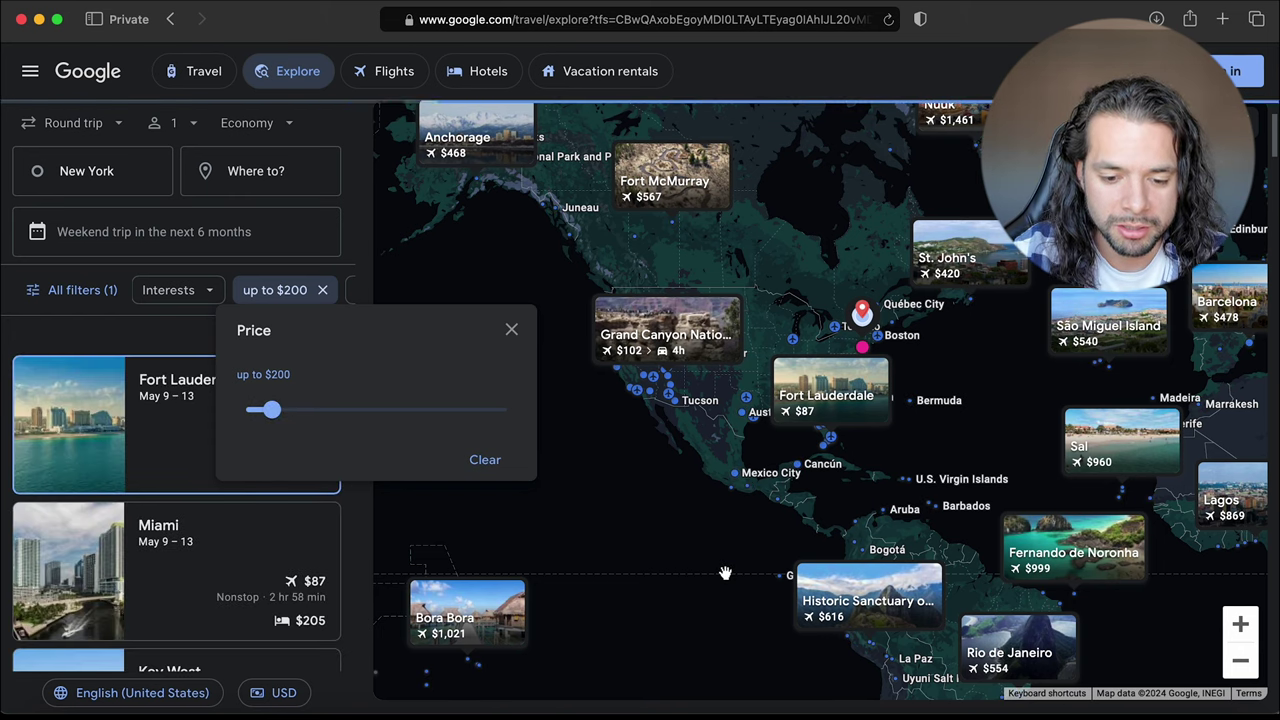
pyautogui.click(725, 573)
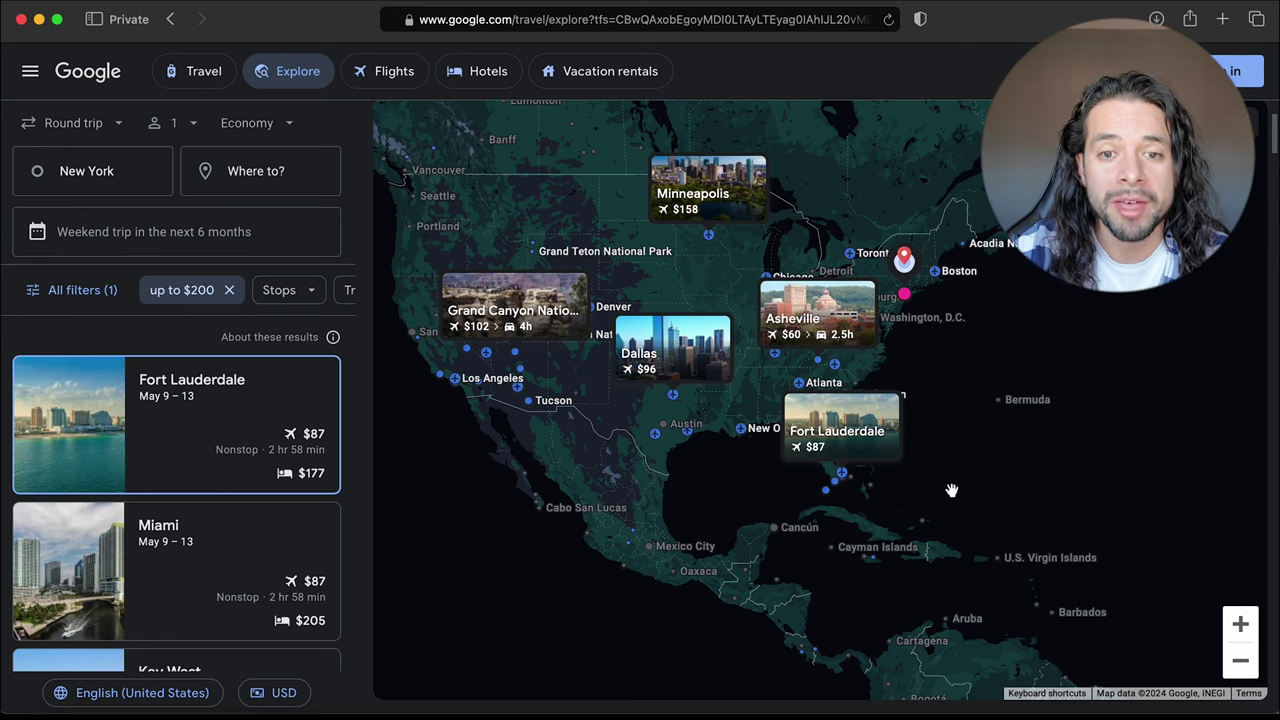
pyautogui.moveTo(1138, 612); pyautogui.dragTo(1071, 500)
pyautogui.scroll(2, 852, 494)
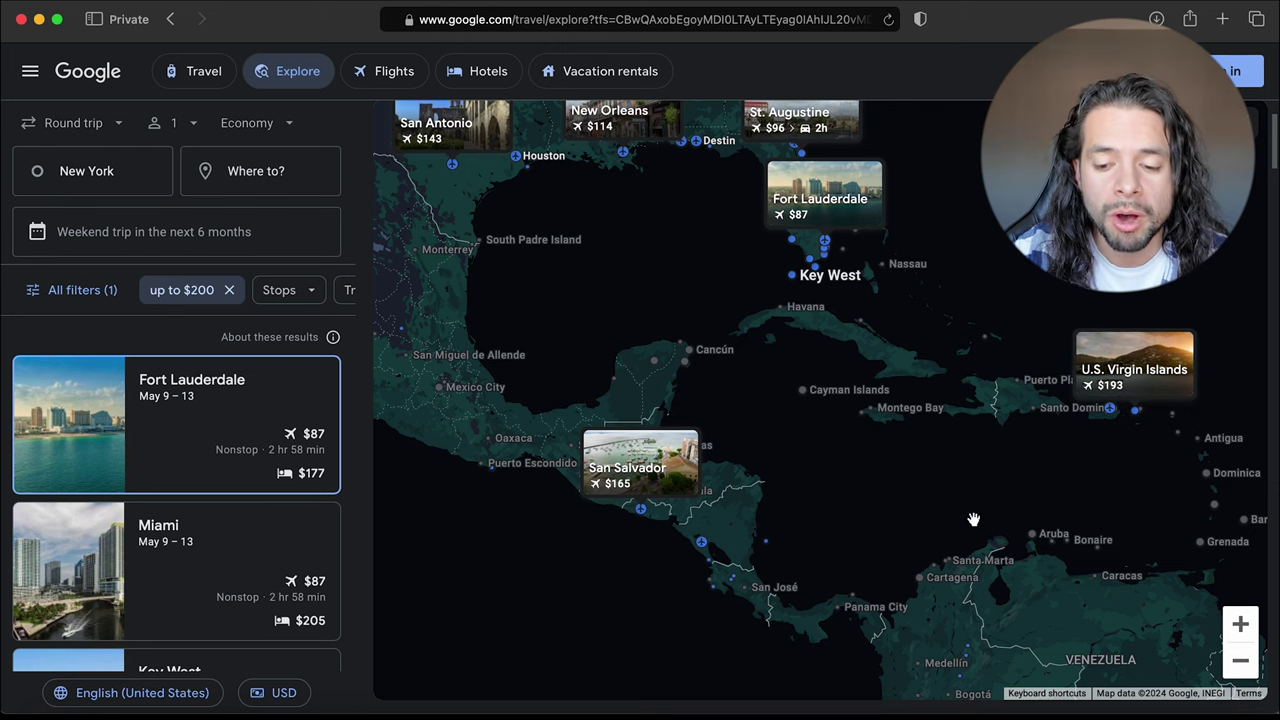
pyautogui.scroll(-3, 556, 322)
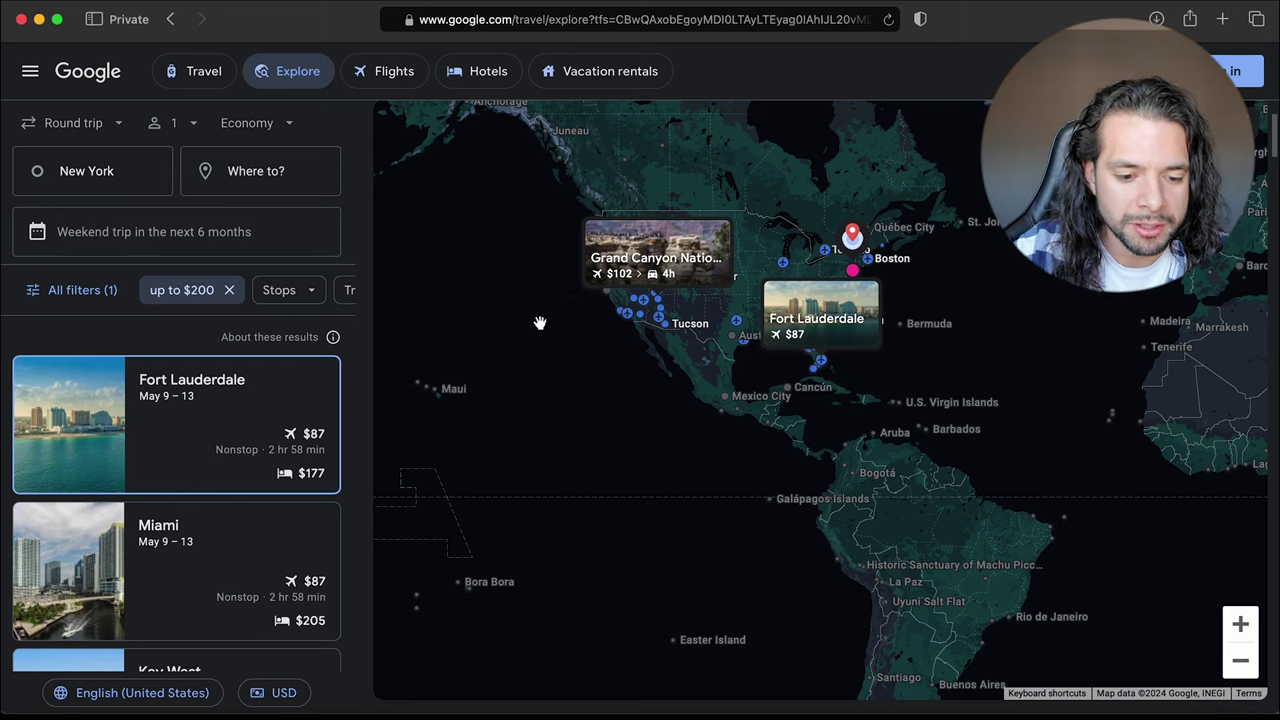
# Open flight results for the Fort Lauderdale destination card.
pyautogui.click(291, 386)
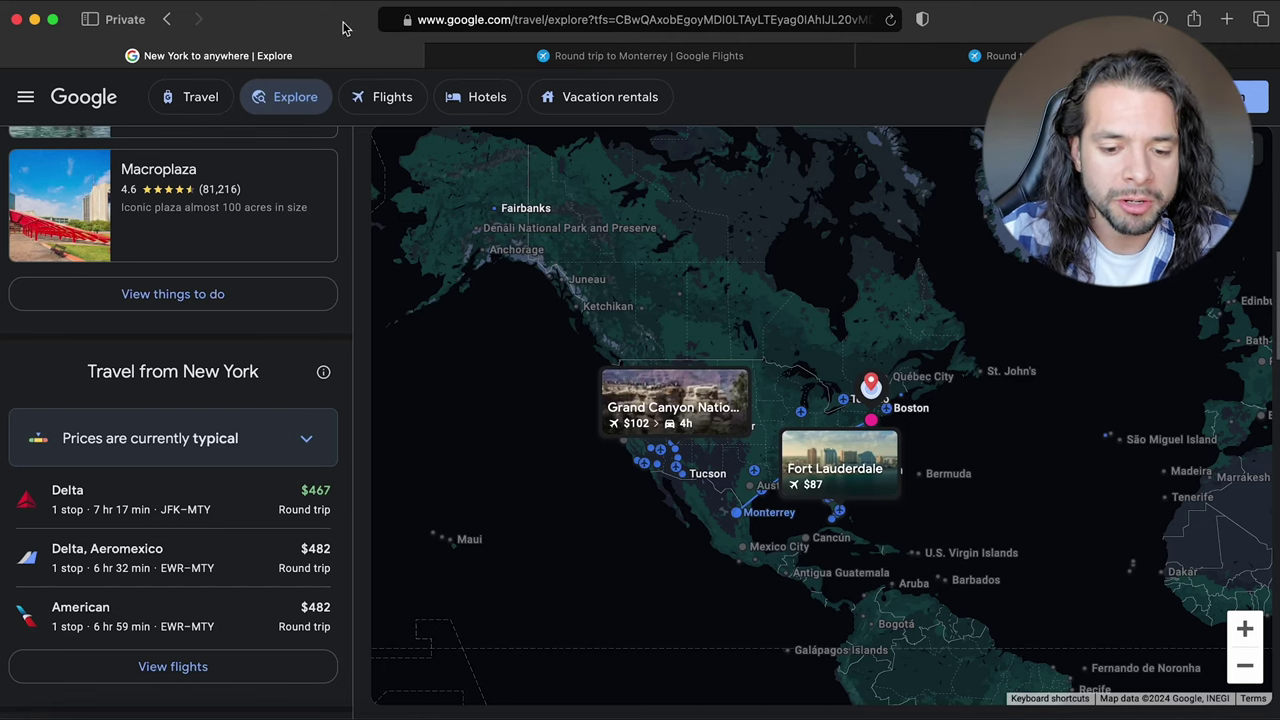
# Review the Newark–Monterrey booking options page, scrolling through the listed sellers.
pyautogui.click(985, 58)
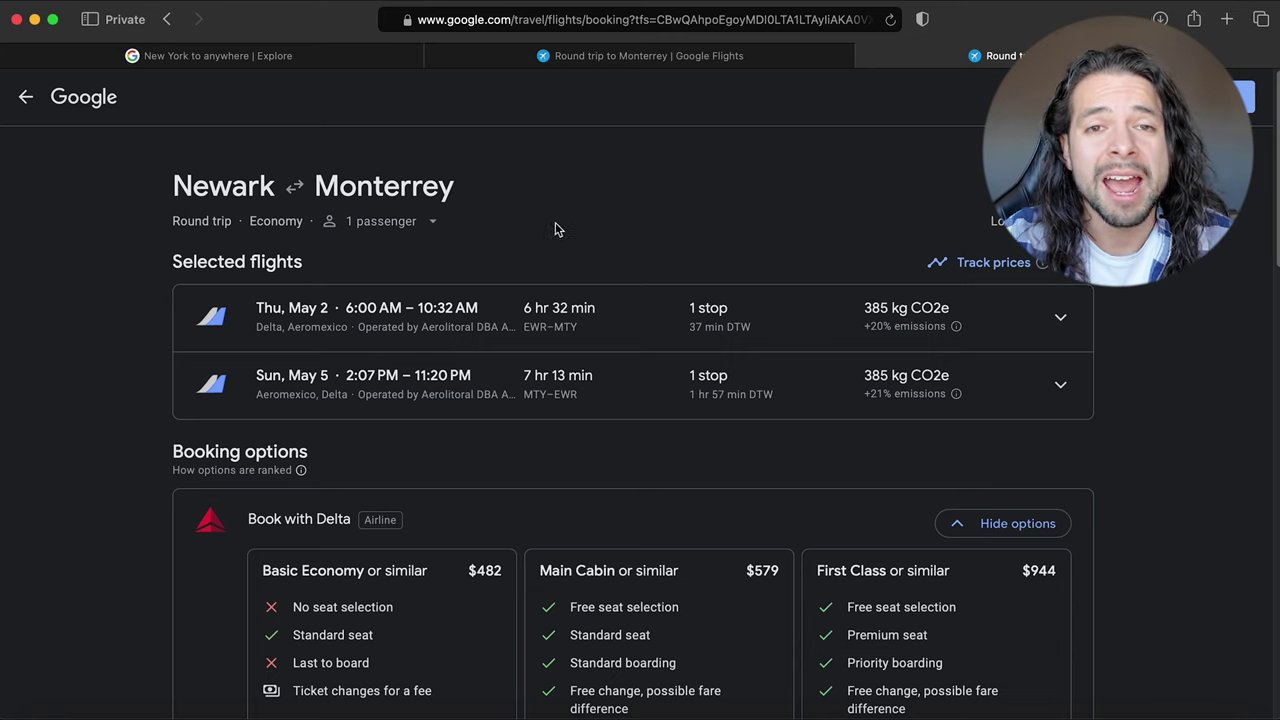
pyautogui.scroll(-3, 504, 350)
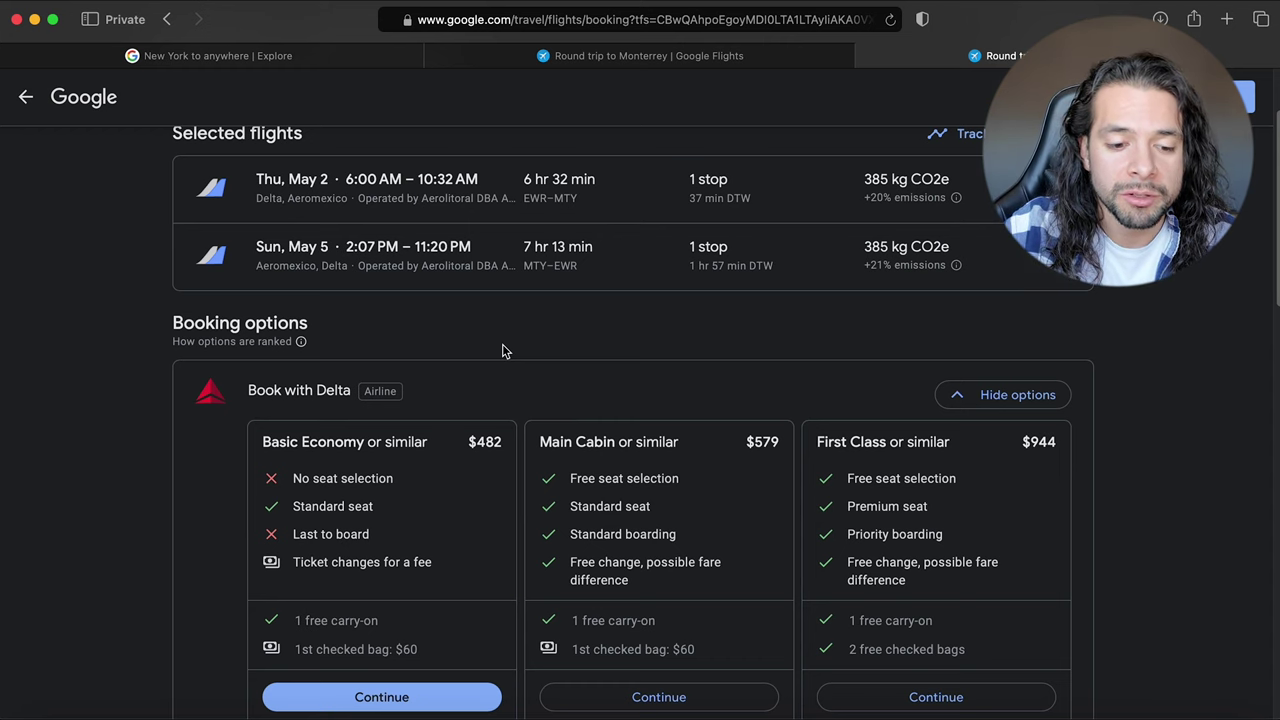
pyautogui.scroll(-10, 504, 350)
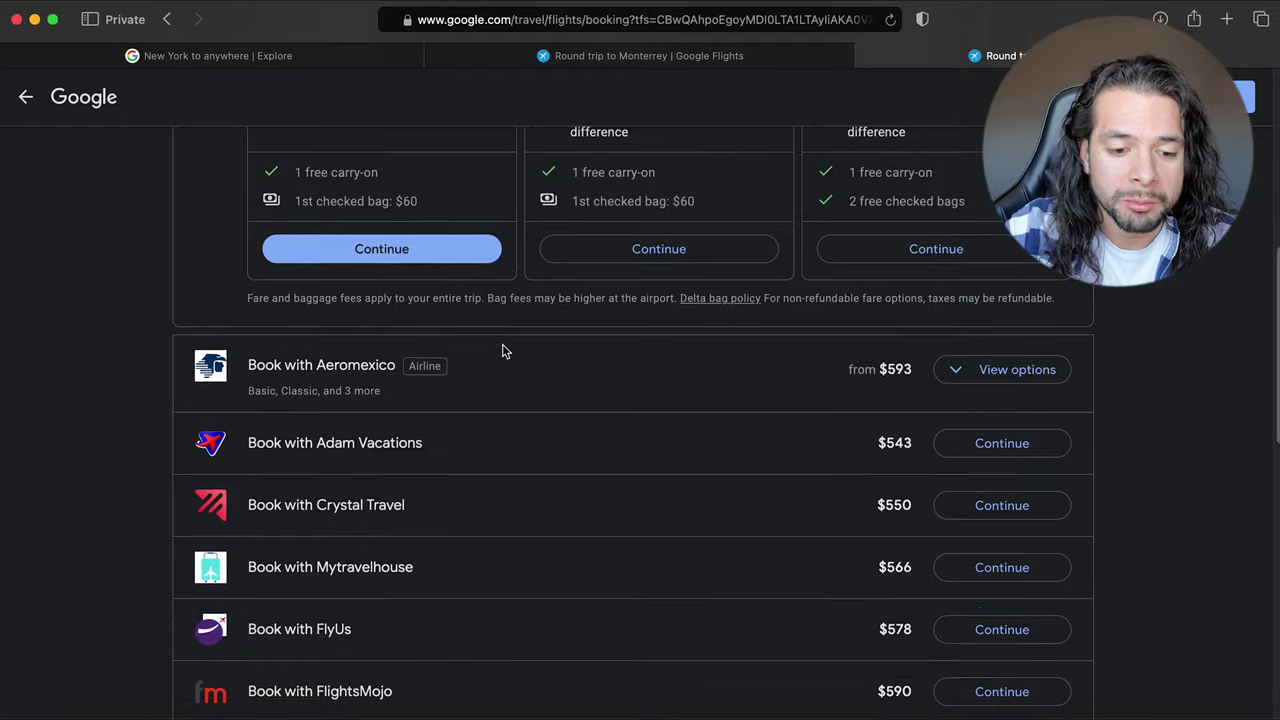
pyautogui.scroll(-2, 503, 350)
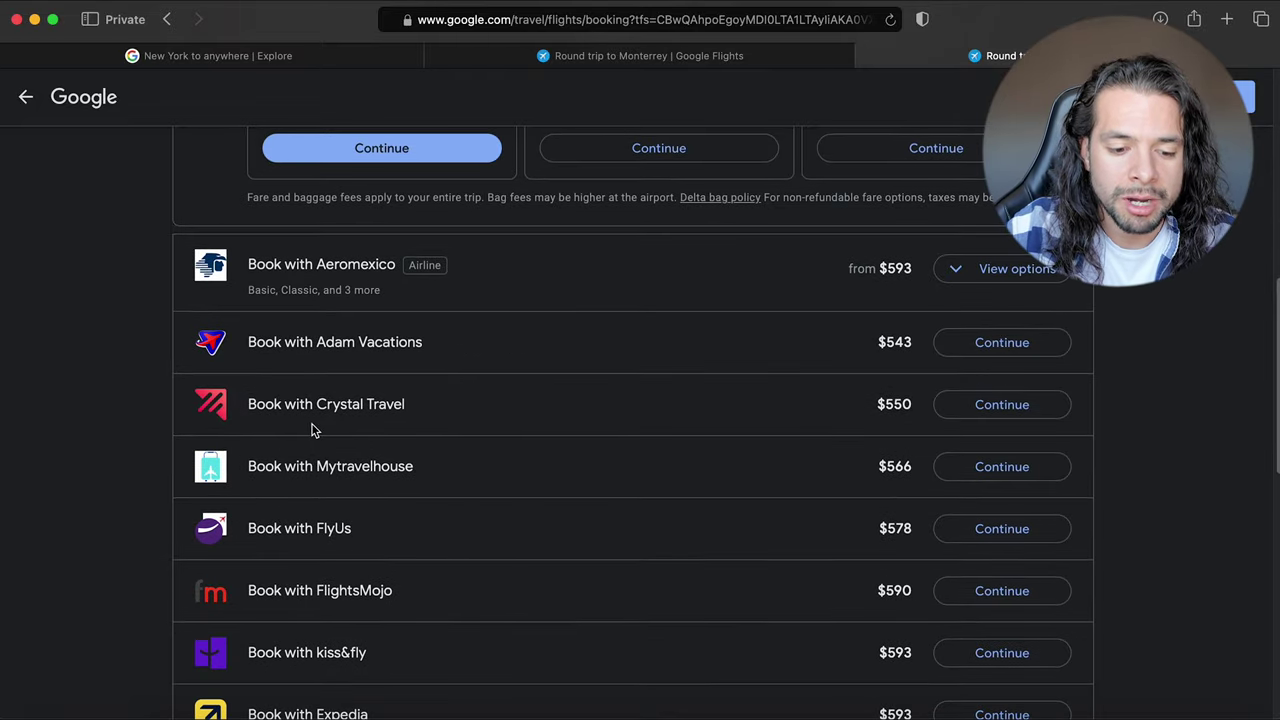
pyautogui.scroll(-1, 352, 520)
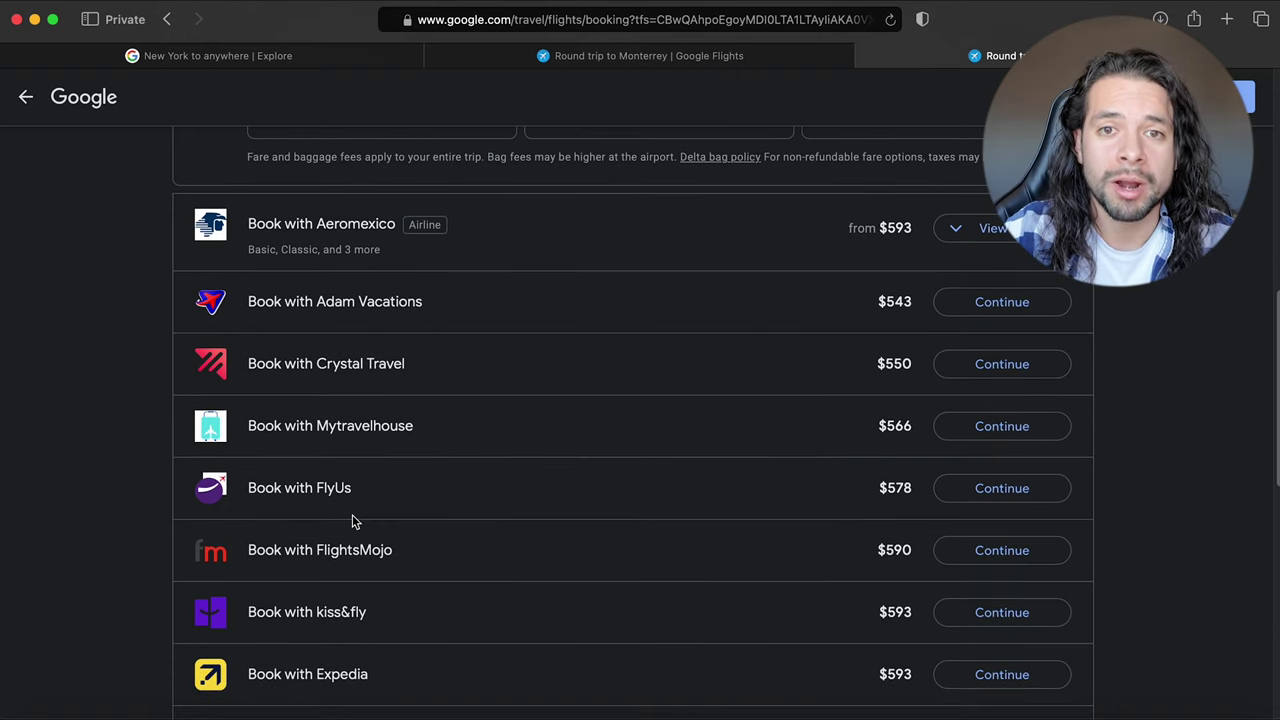
pyautogui.scroll(5, 352, 514)
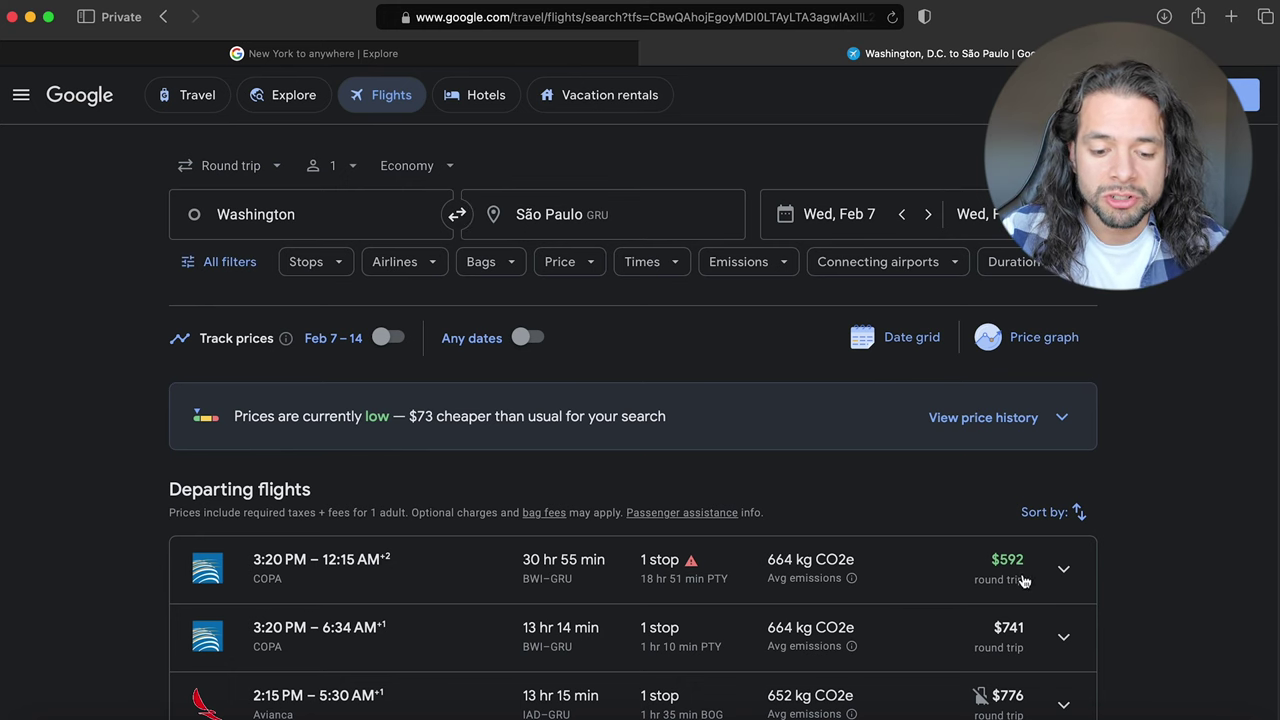
# Expand the 30-hour COPA itinerary to see its long layover details.
pyautogui.scroll(-5, 1010, 580)
pyautogui.scroll(3, 1005, 580)
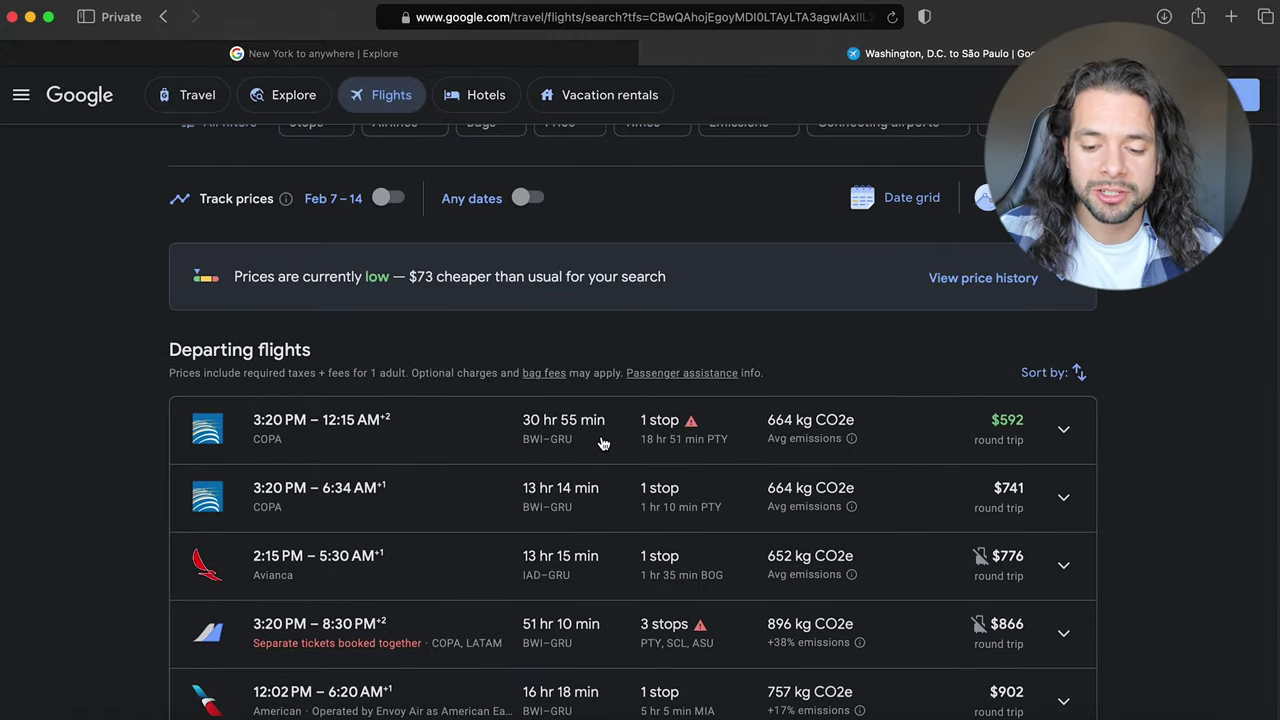
pyautogui.click(603, 443)
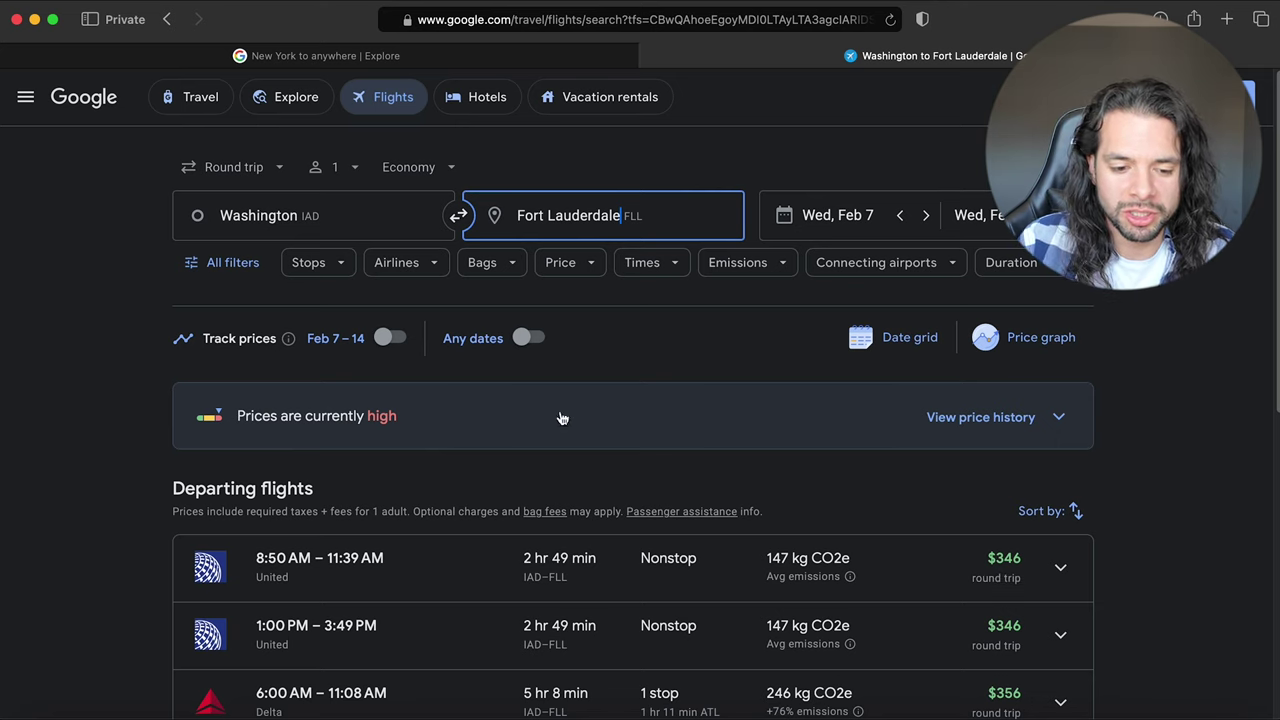
# Change the origin to Washington covering all its airports, typing 'was', and review the airport list.
pyautogui.click(258, 215)
pyautogui.write('was')
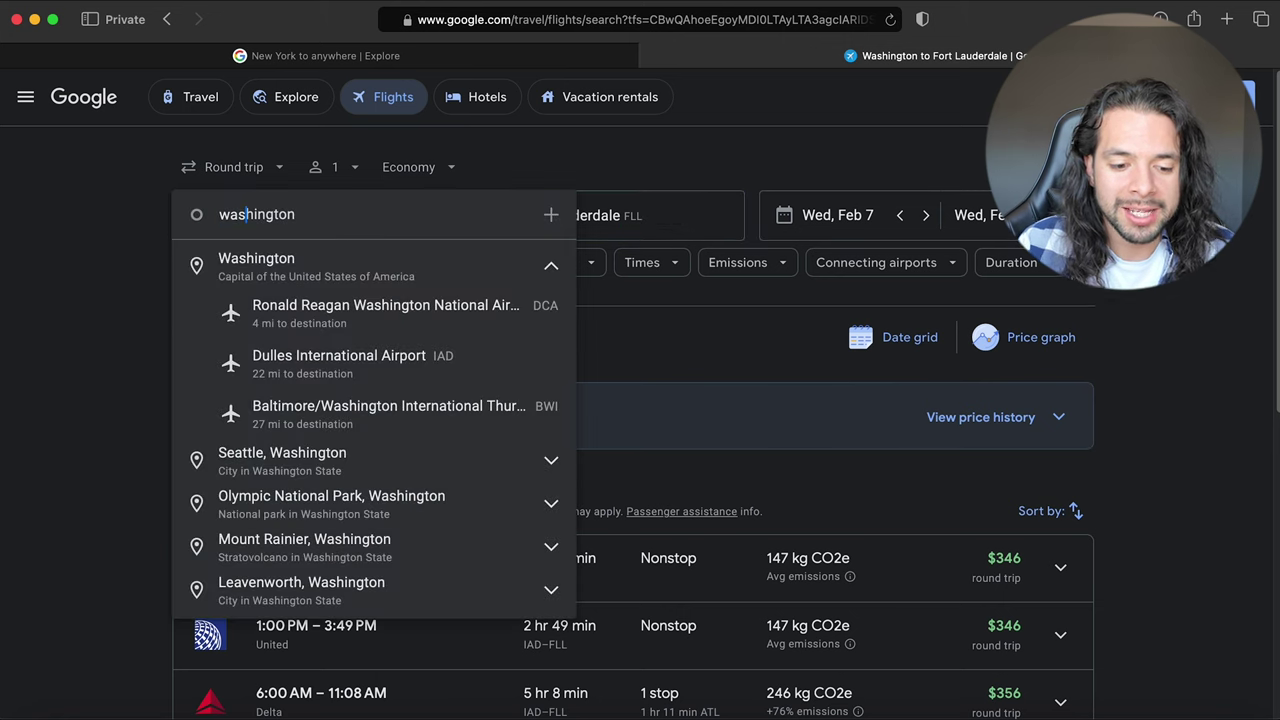
pyautogui.click(334, 277)
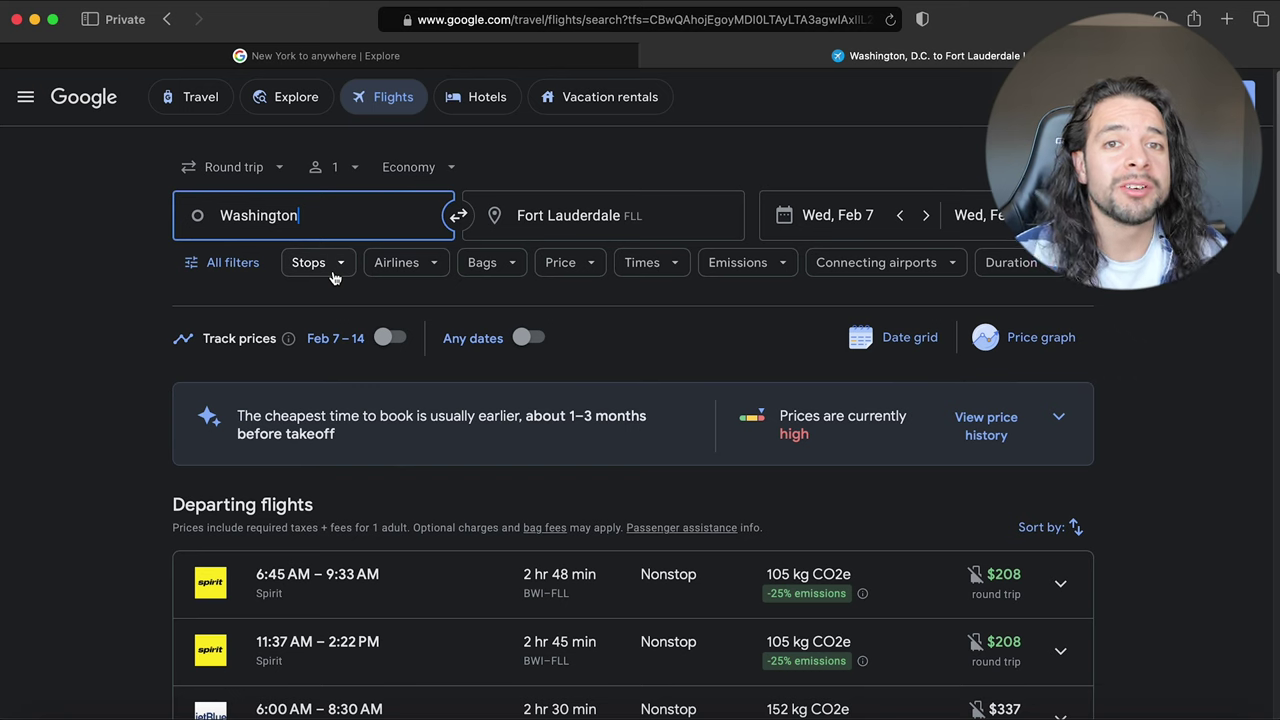
pyautogui.click(411, 224)
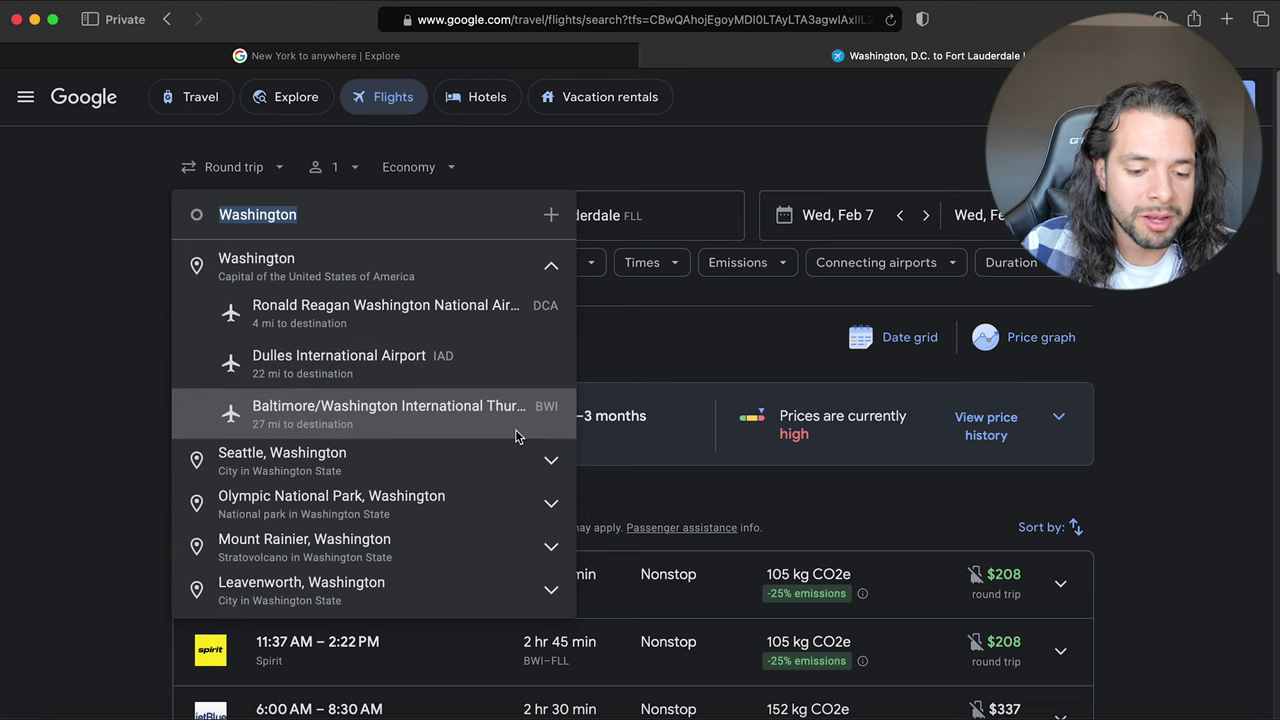
pyautogui.click(698, 362)
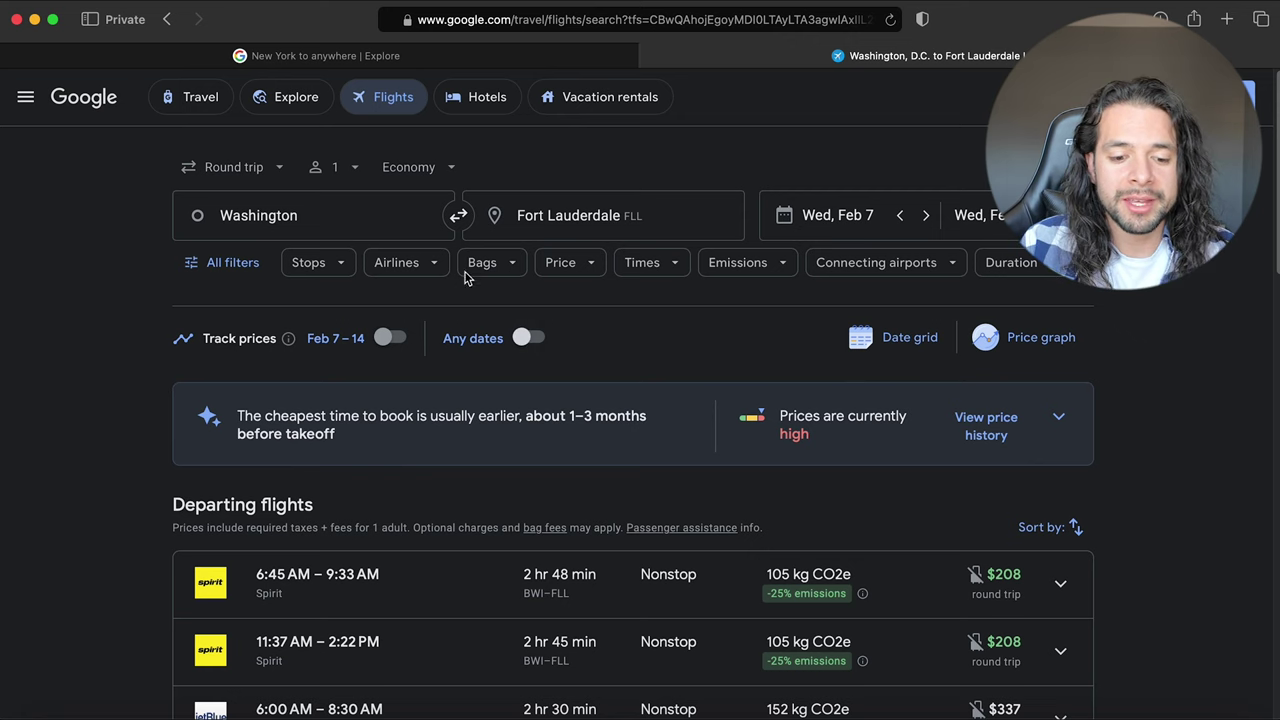
pyautogui.click(380, 214)
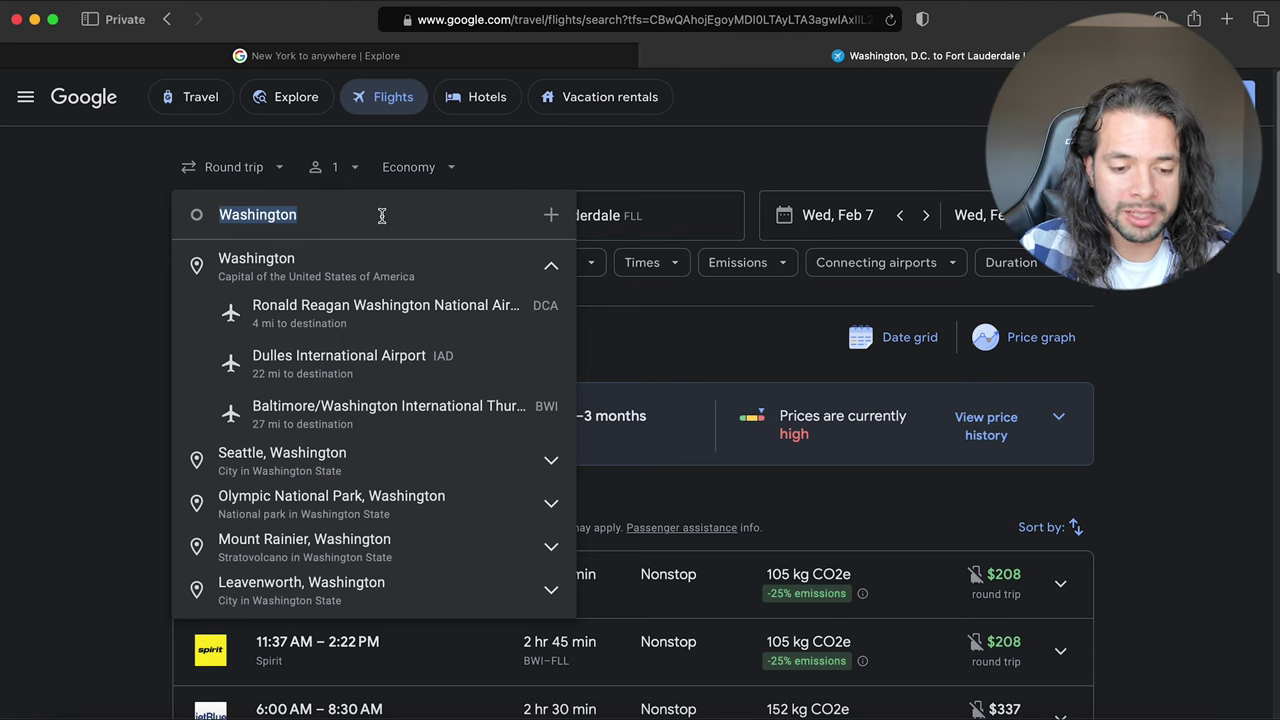
pyautogui.write('jfk')
pyautogui.click(381, 256)
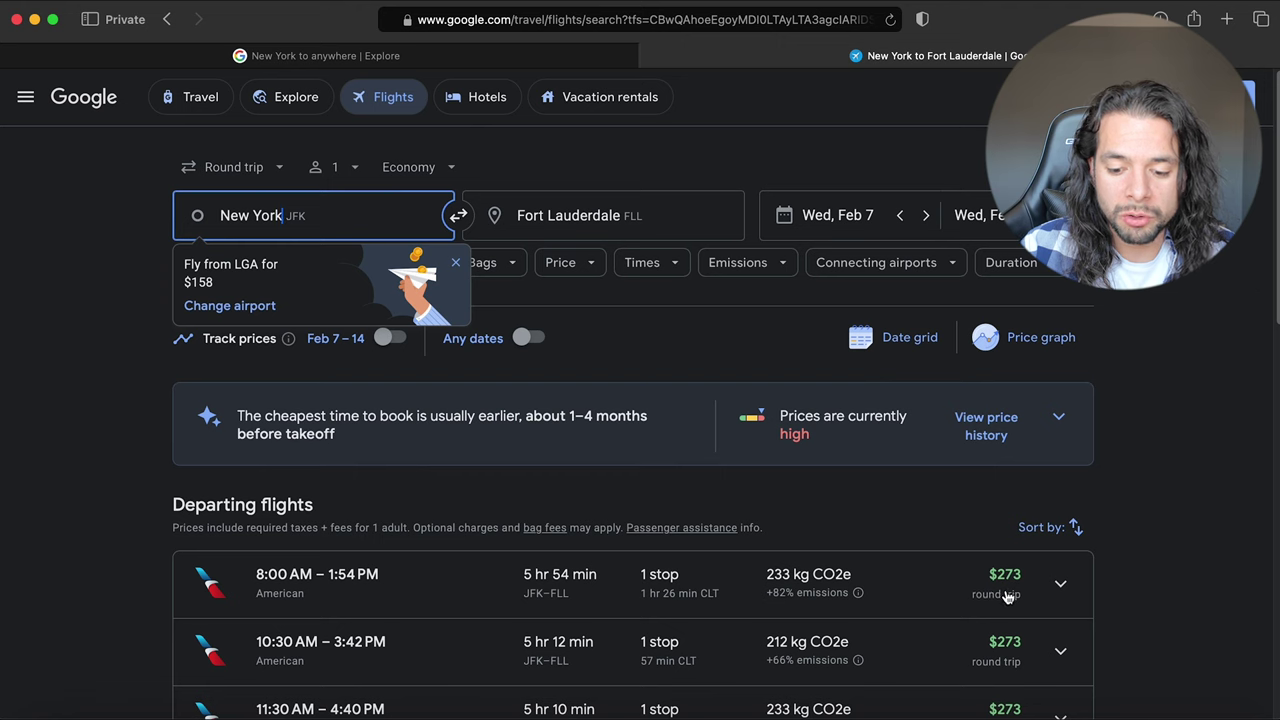
pyautogui.click(375, 211)
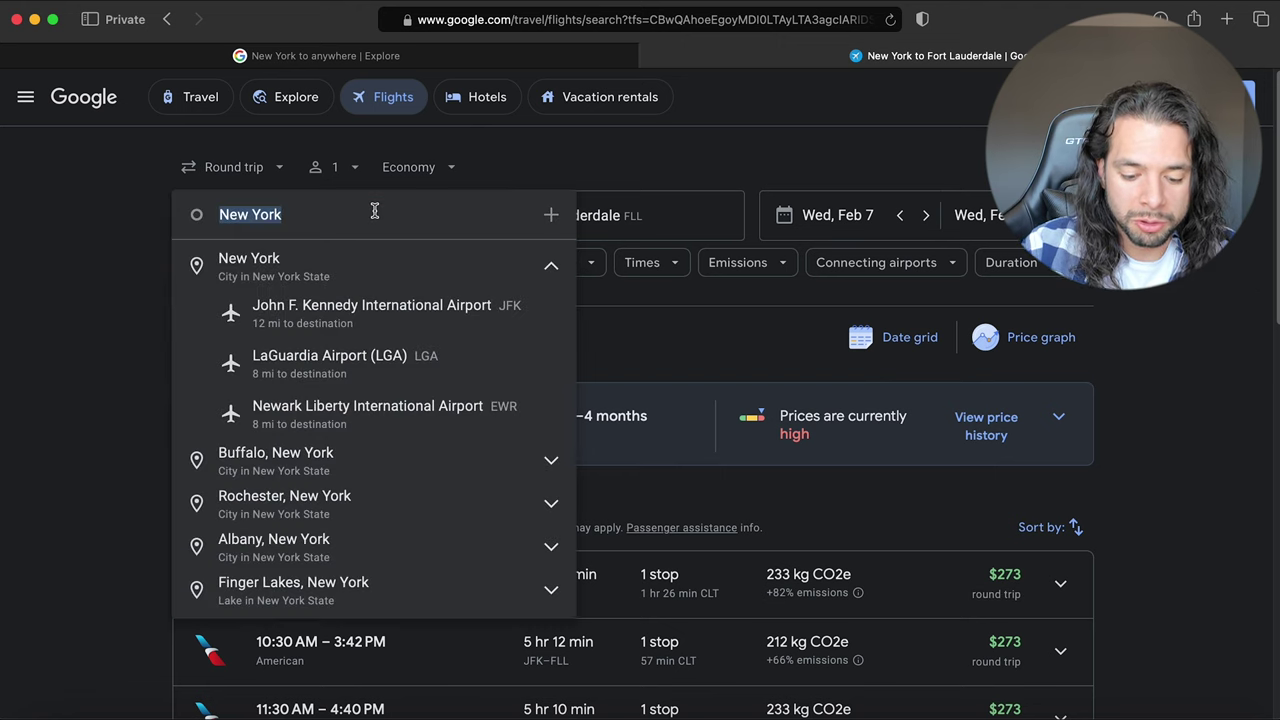
pyautogui.write('nyc')
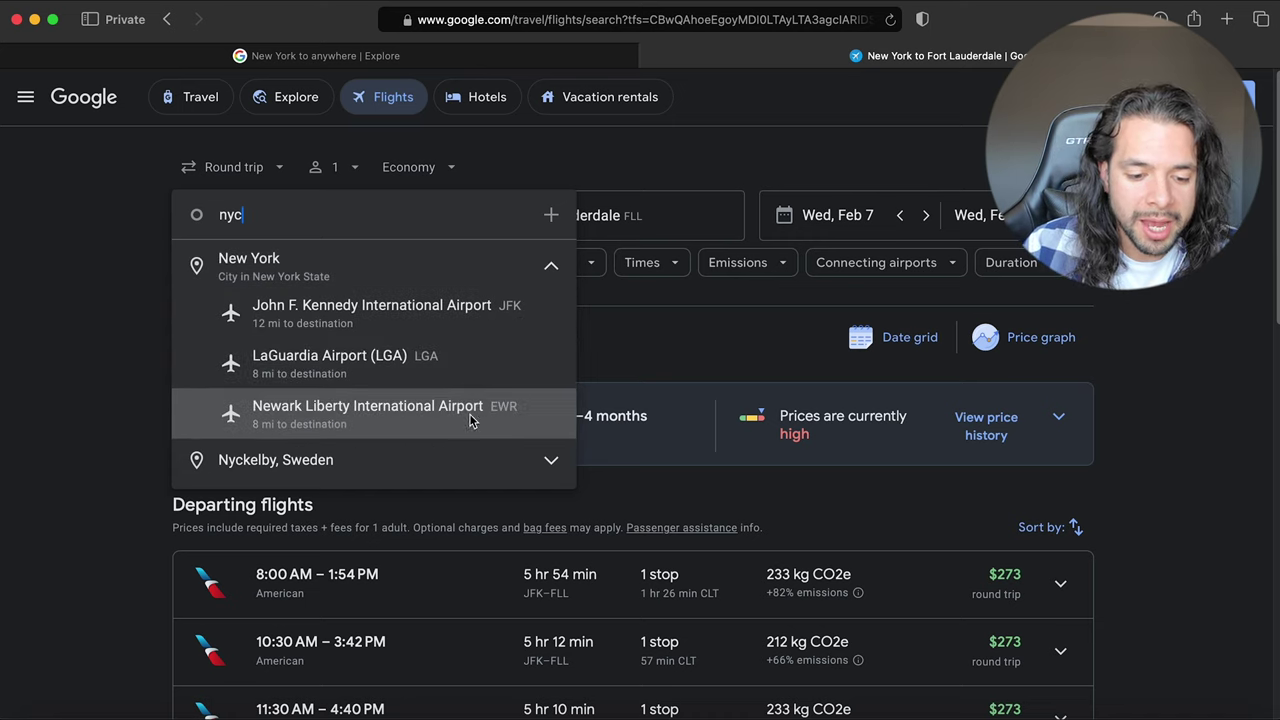
pyautogui.click(337, 268)
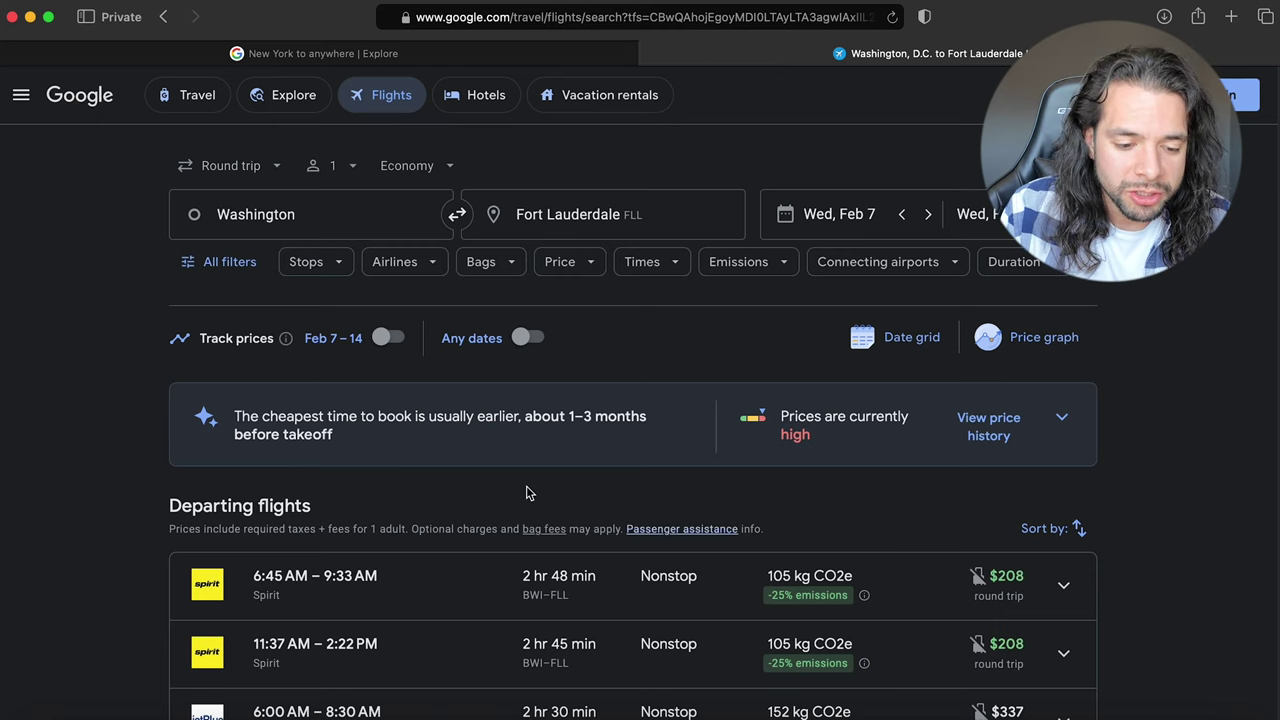
# Turn on price tracking for the current trip dates.
pyautogui.click(386, 340)
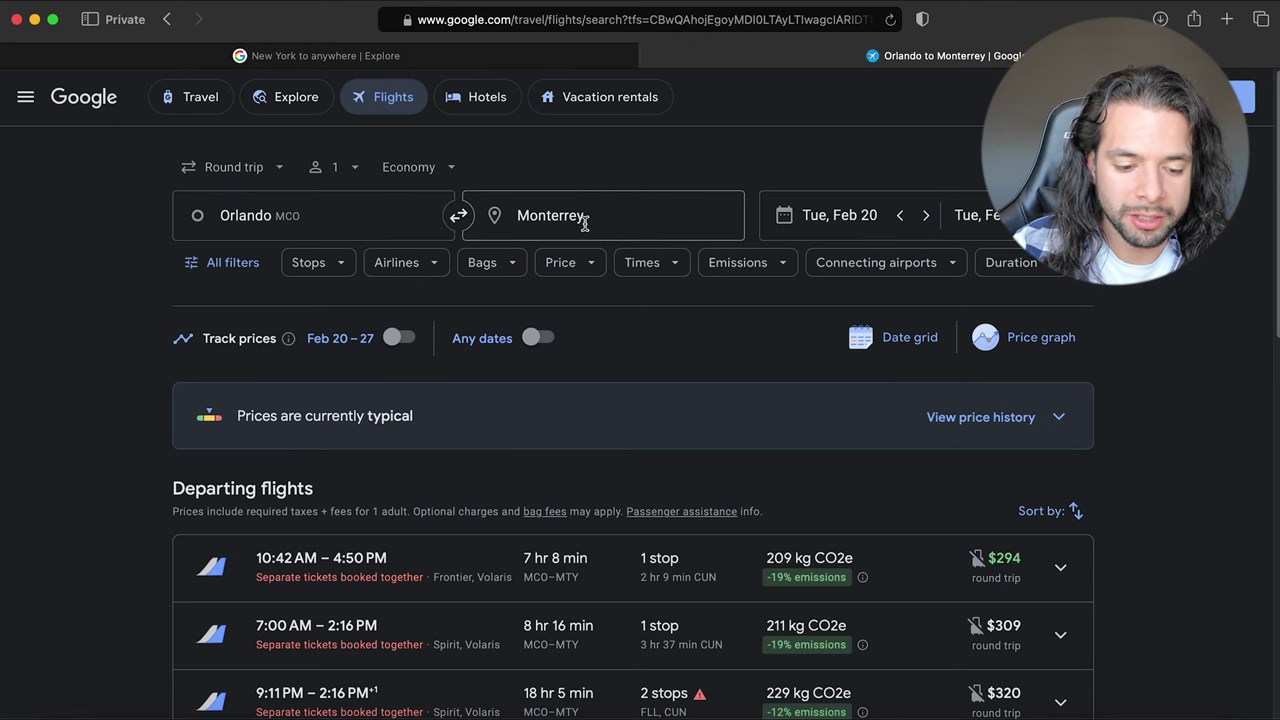
# Expand the $294 Frontier/Volaris itinerary to show its 2 hr 9 min Cancún layover.
pyautogui.scroll(-3, 586, 224)
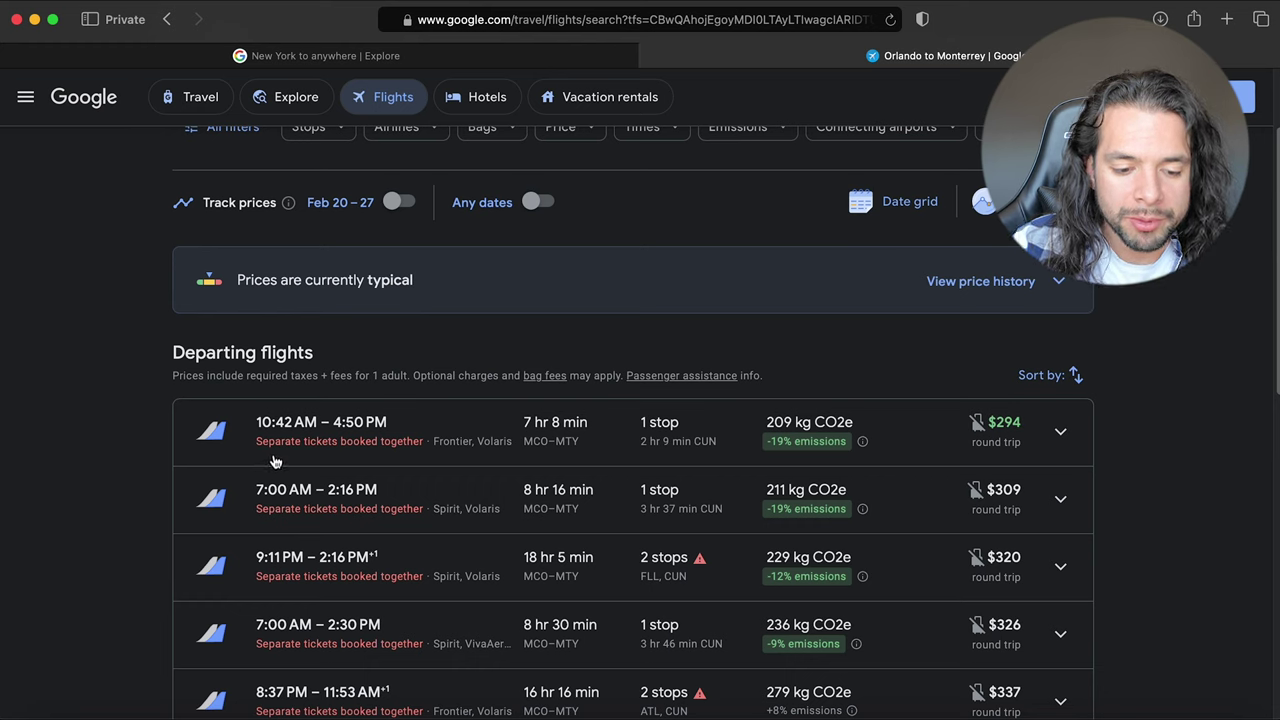
pyautogui.click(1060, 431)
pyautogui.scroll(-2, 450, 411)
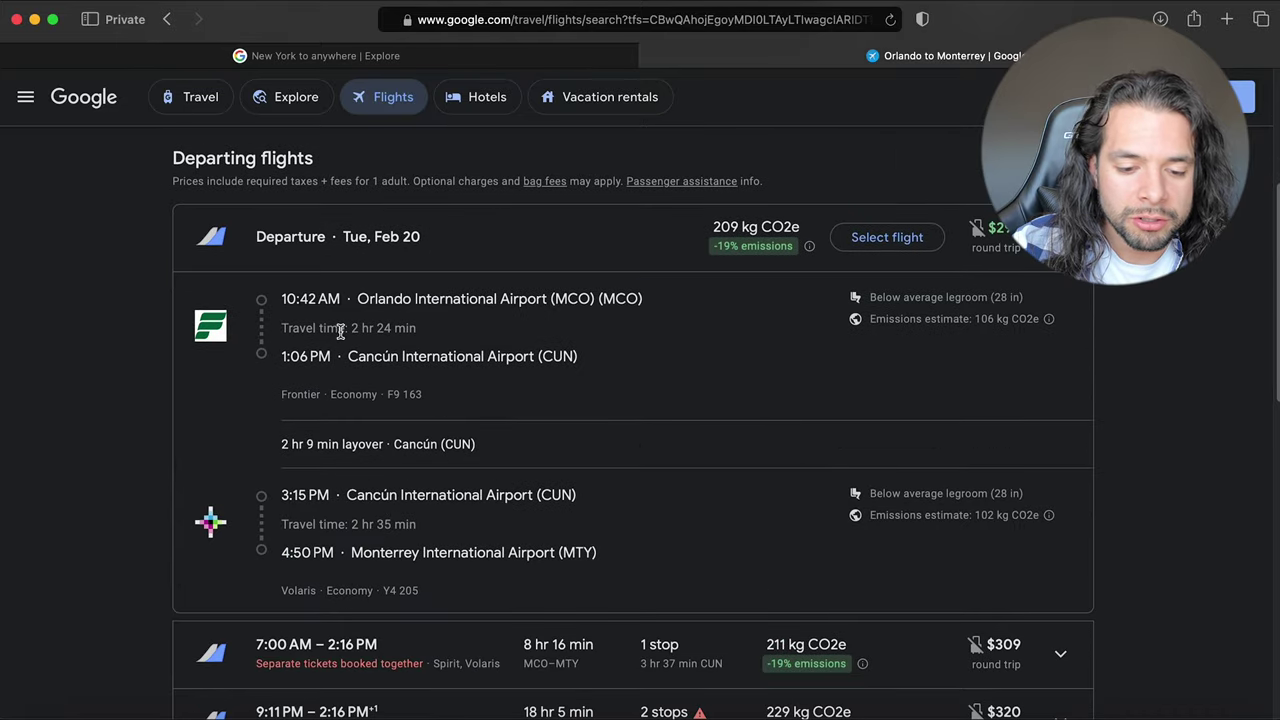